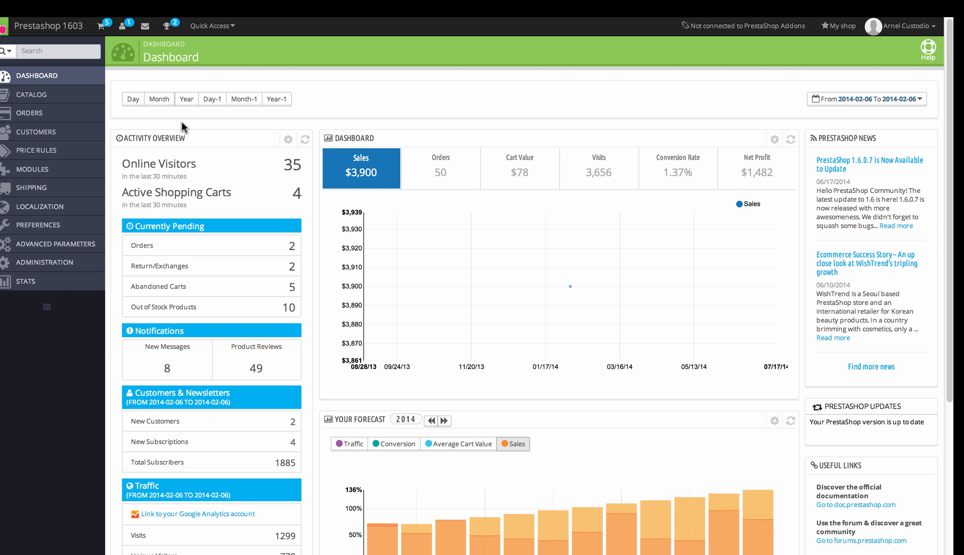
# - Open the catalog's product list and start adding a new product
pyautogui.moveTo(61, 99)
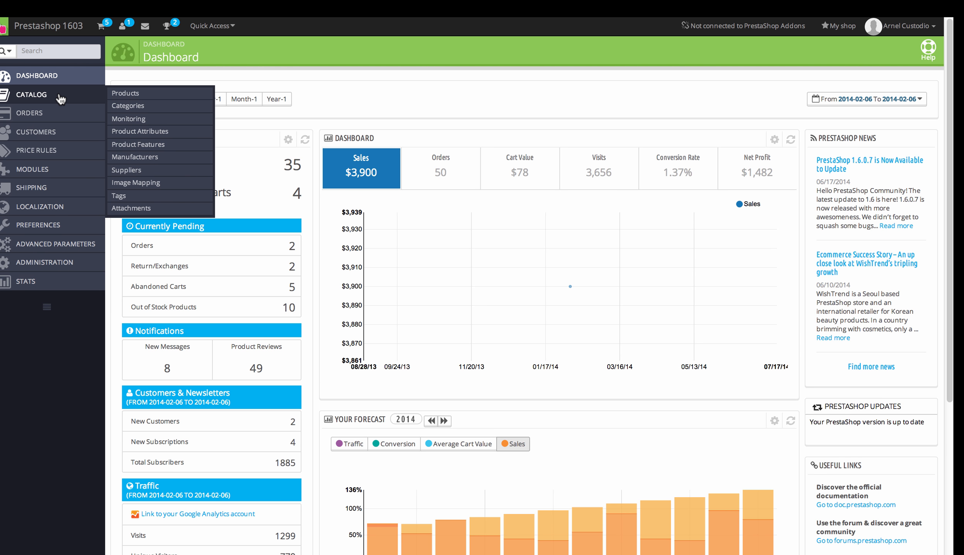
pyautogui.click(129, 96)
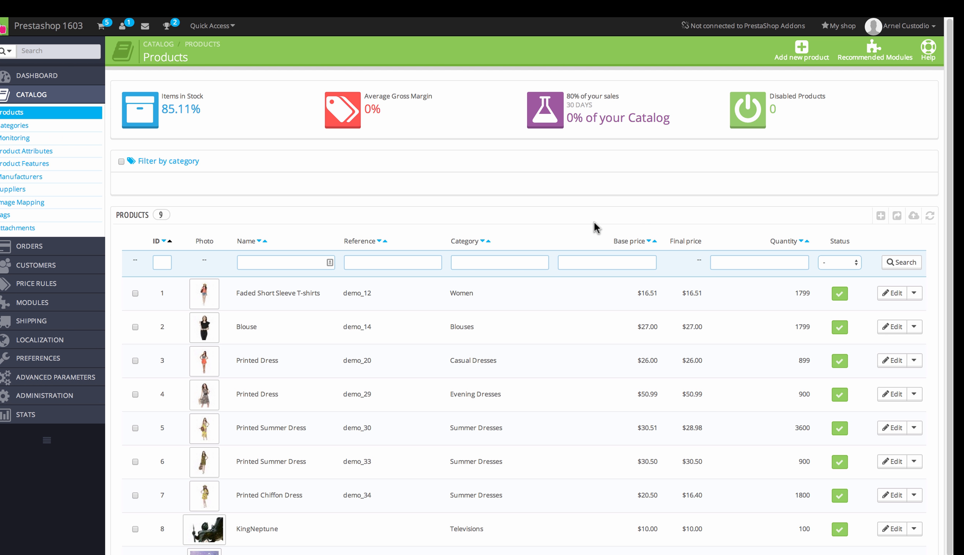
pyautogui.click(881, 217)
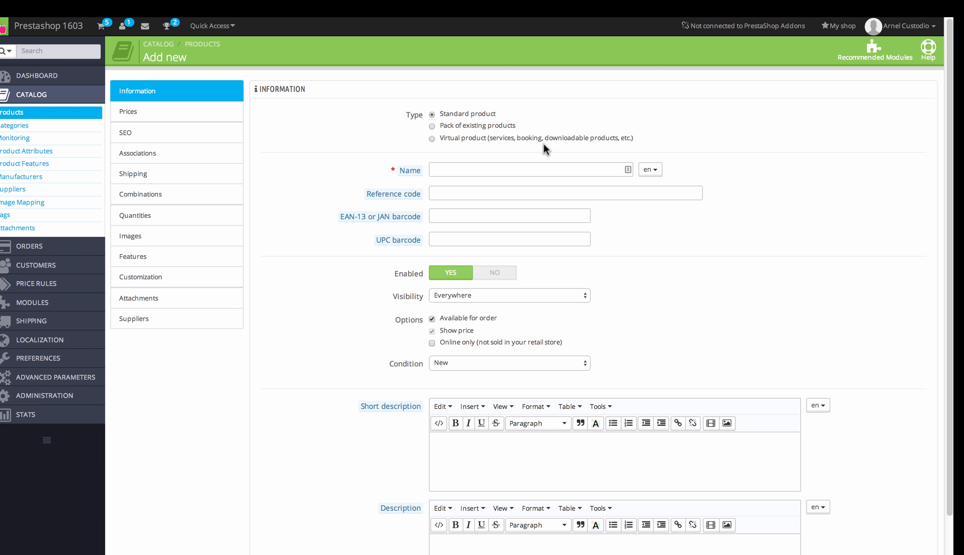
# - Try the pack and virtual product types, then return the type to Standard product
pyautogui.click(489, 132)
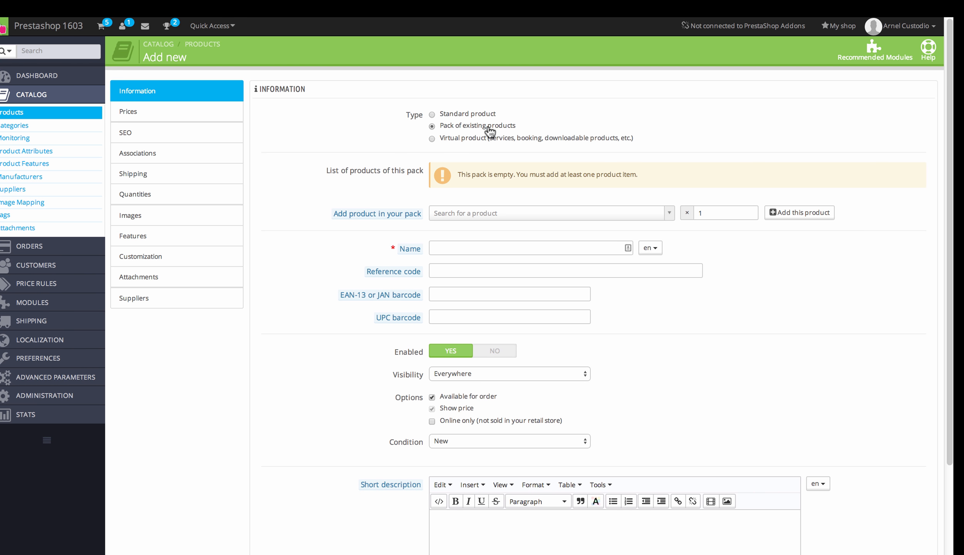
pyautogui.click(432, 138)
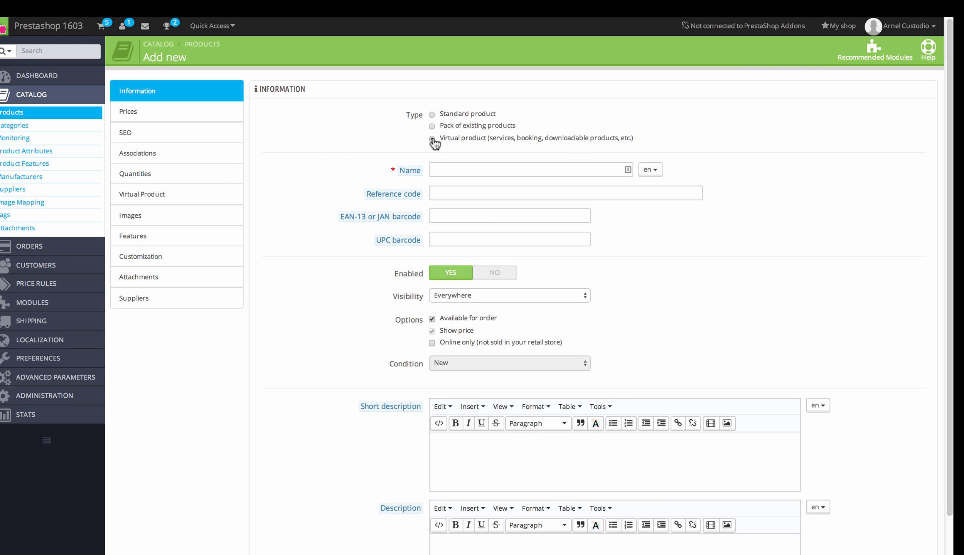
pyautogui.click(432, 114)
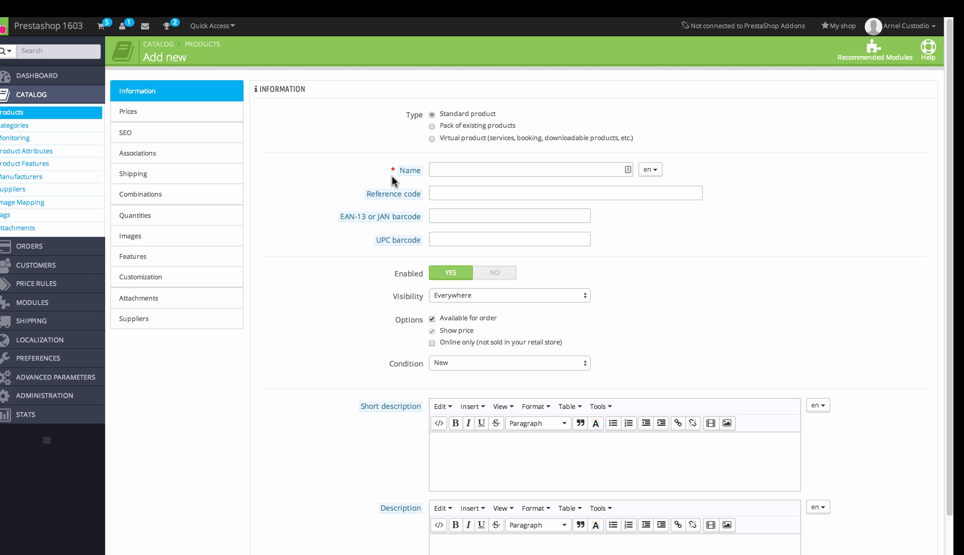
# - Name the new product "demo product", leaving its reference code and barcodes empty
pyautogui.click(470, 172)
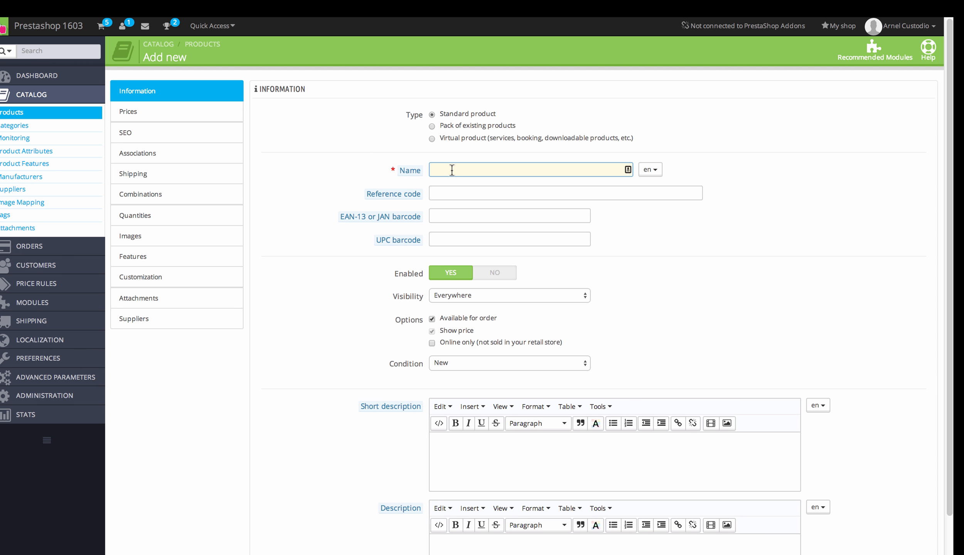
pyautogui.write('demo product')
pyautogui.scroll(-1, 788, 211)
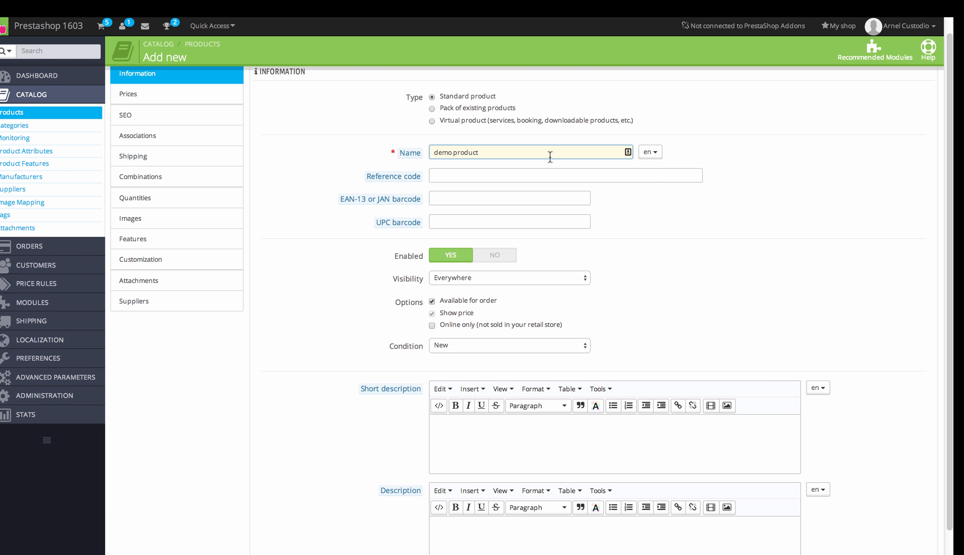
pyautogui.click(471, 178)
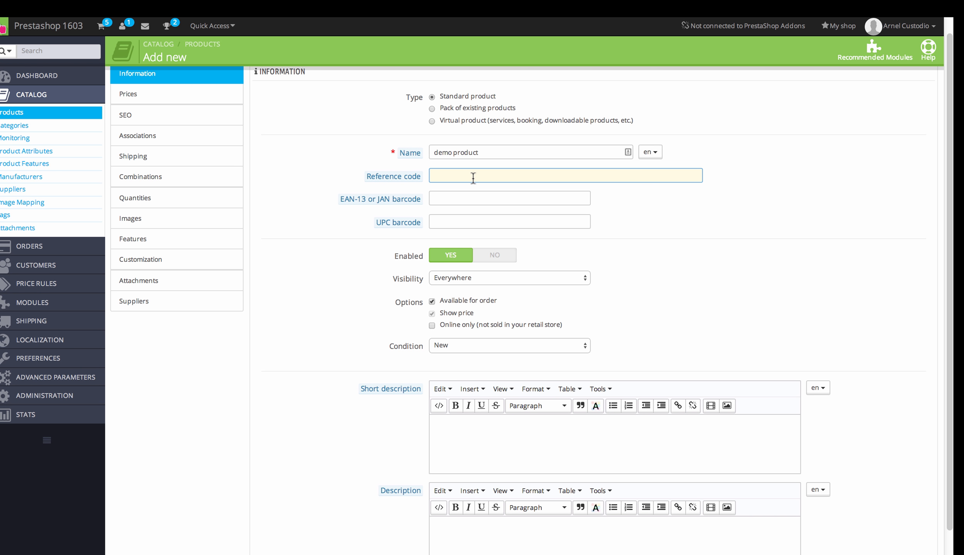
pyautogui.click(460, 198)
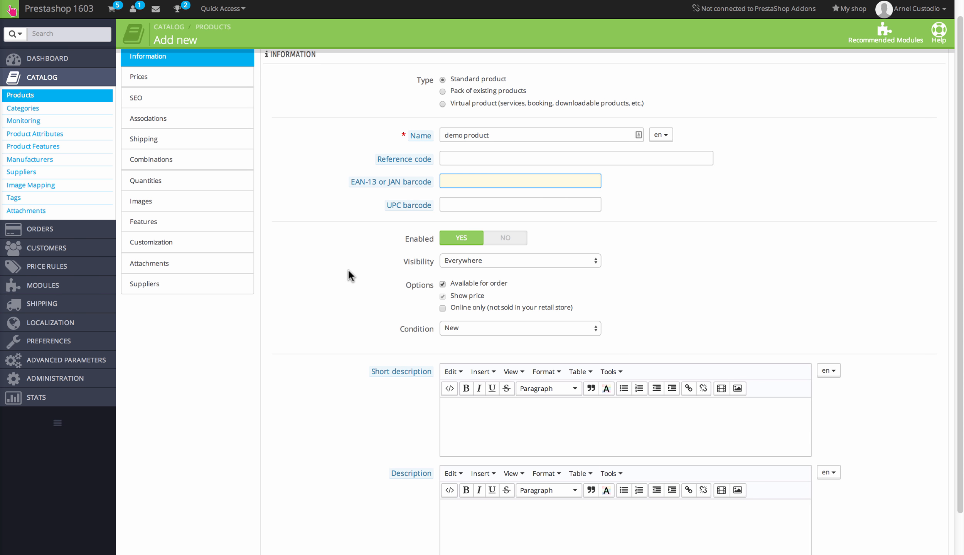
# - Try disabling the product to view its redirect options, and enable it again
pyautogui.click(505, 238)
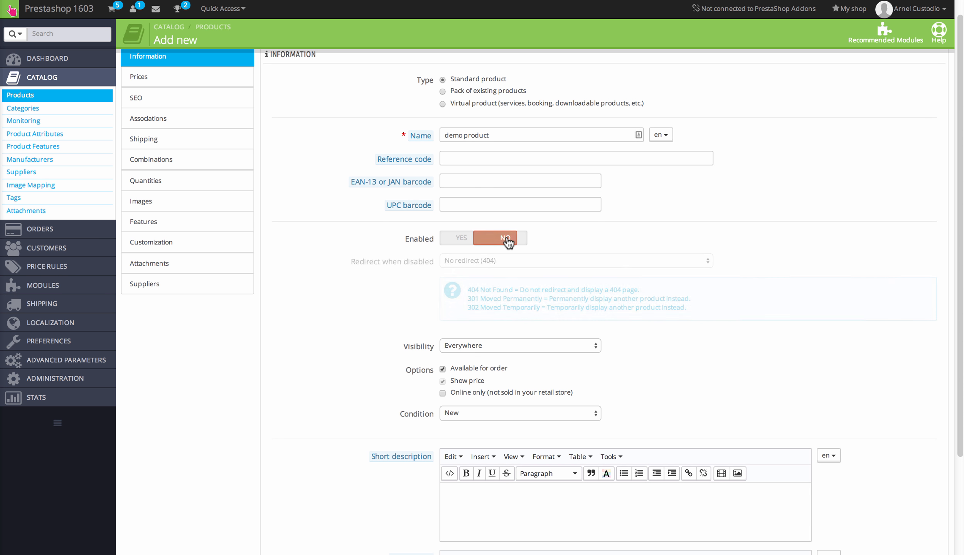
pyautogui.click(460, 239)
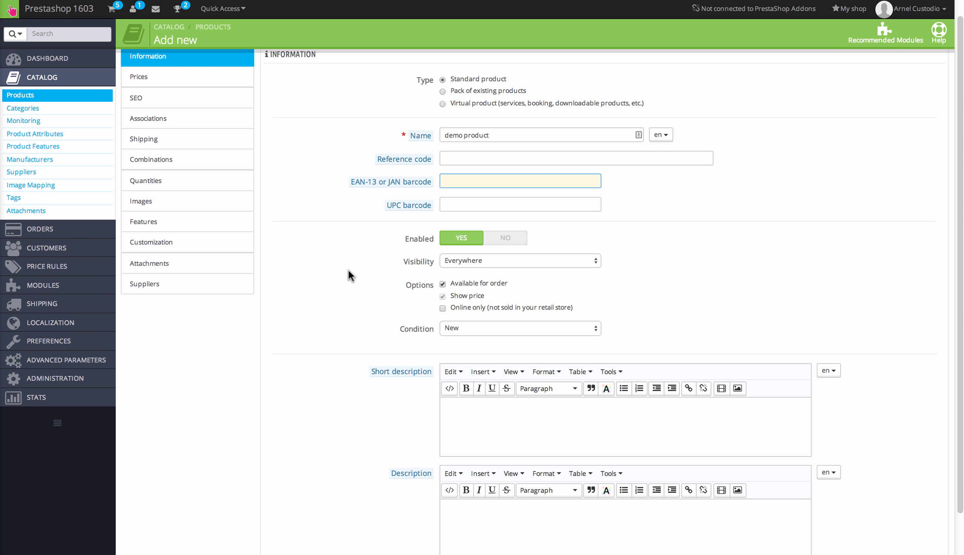
pyautogui.click(507, 242)
pyautogui.click(507, 241)
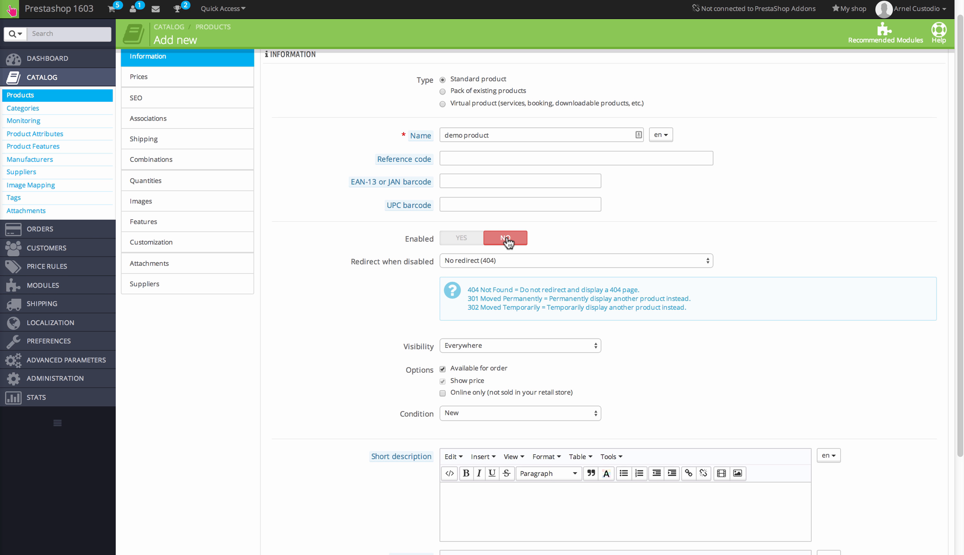
pyautogui.click(466, 238)
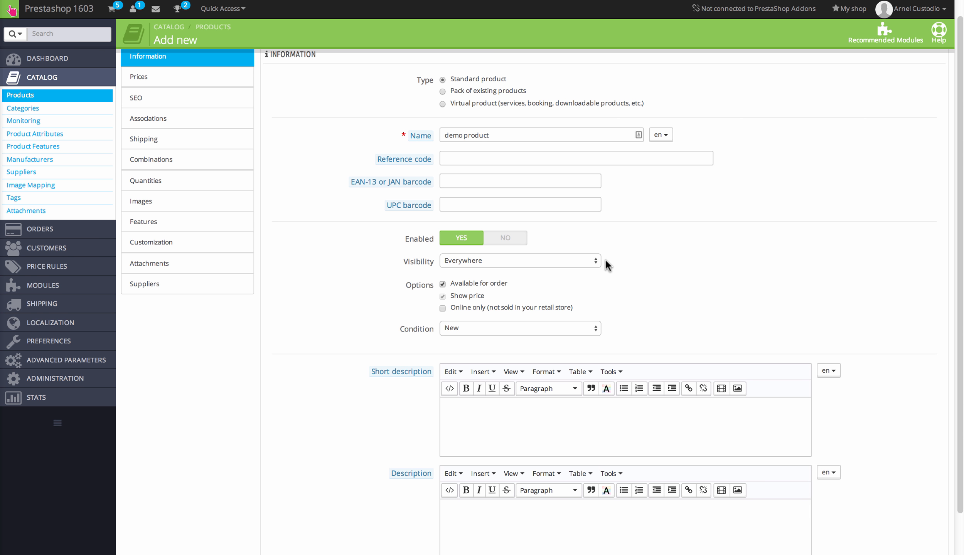
# - Mark the product as Online only, keeping its visibility at Everywhere and its condition at New
pyautogui.click(594, 261)
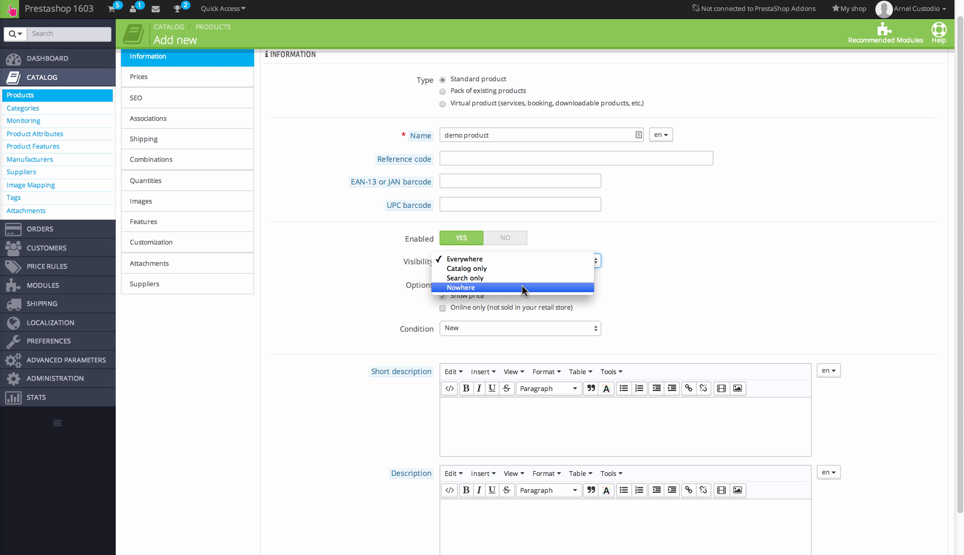
pyautogui.click(732, 254)
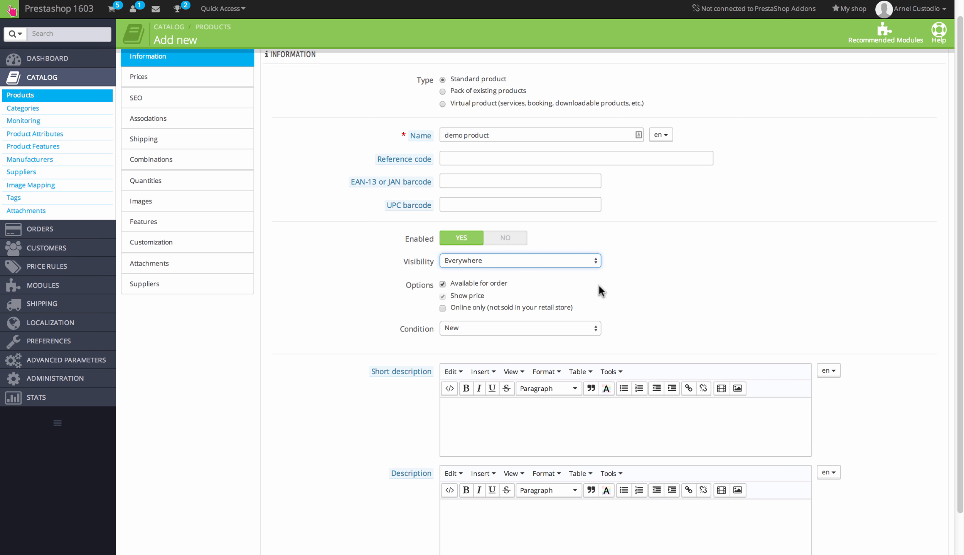
pyautogui.click(443, 307)
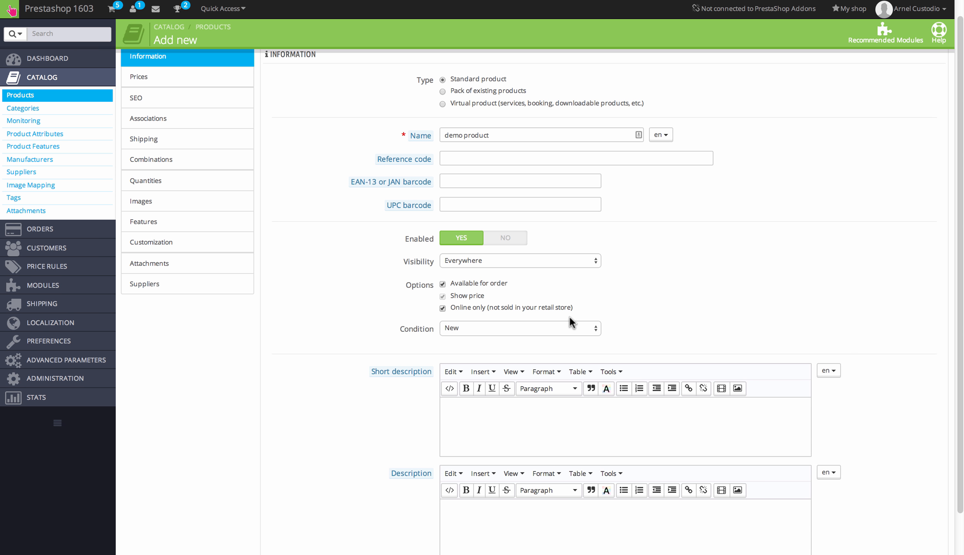
pyautogui.click(596, 334)
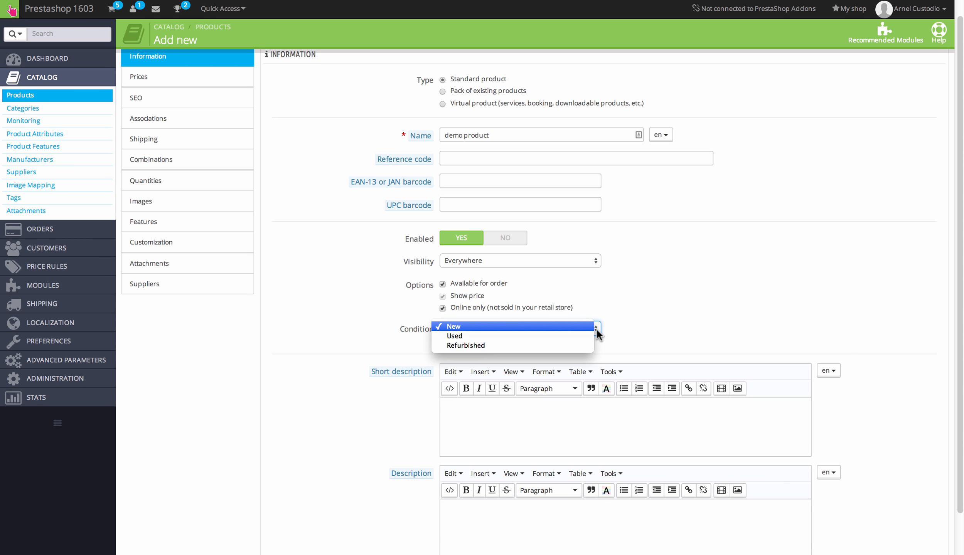
pyautogui.click(734, 283)
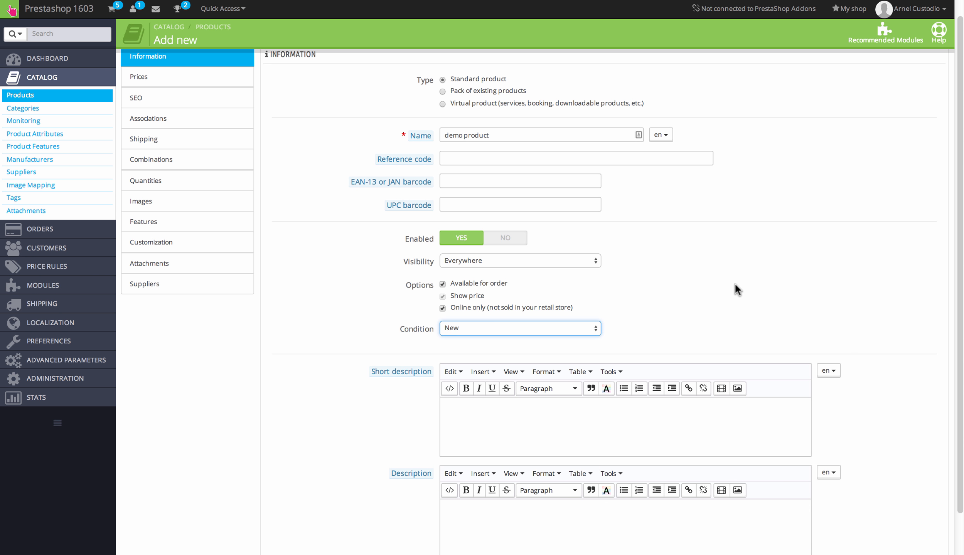
# - Switch to the storefront's Dresses category and examine the short description of the first Printed Dress
pyautogui.scroll(-5, 786, 244)
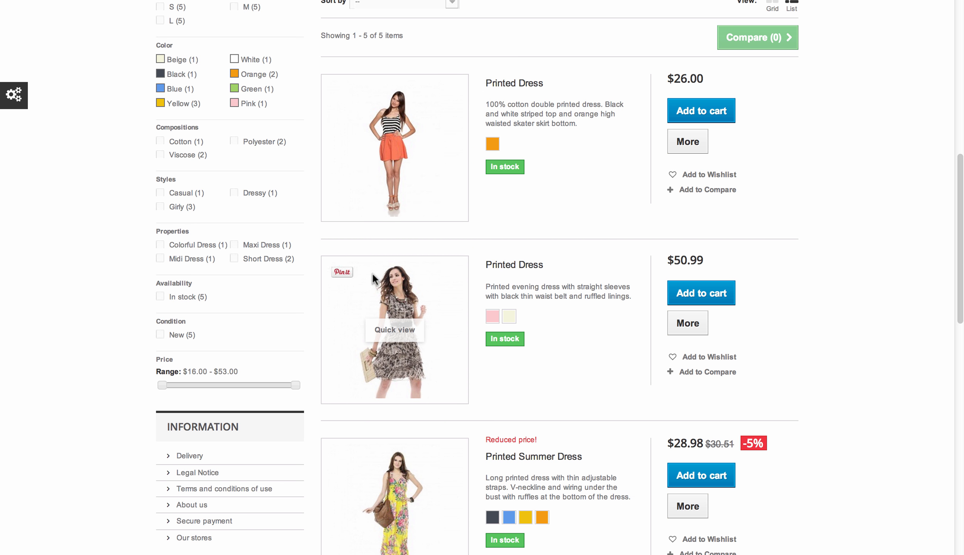
pyautogui.scroll(2, 578, 156)
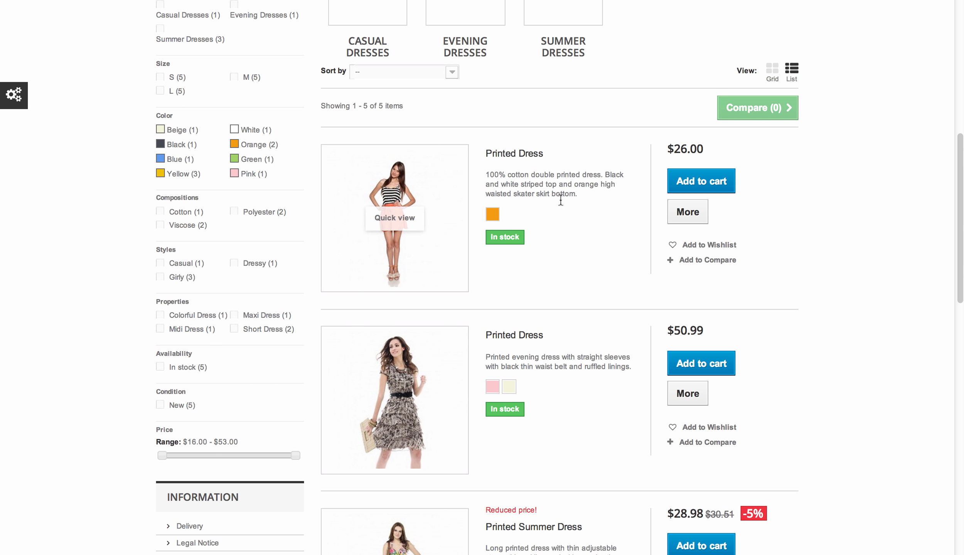
pyautogui.moveTo(483, 176); pyautogui.dragTo(578, 195)
pyautogui.scroll(-3, 598, 242)
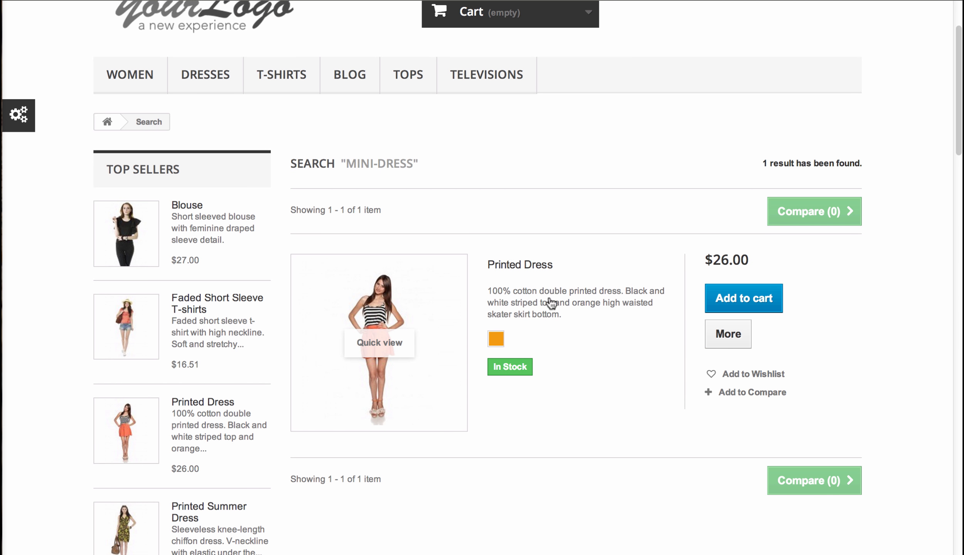
# - Open the Printed Dress product page and examine its data sheet and More Info description
pyautogui.click(522, 287)
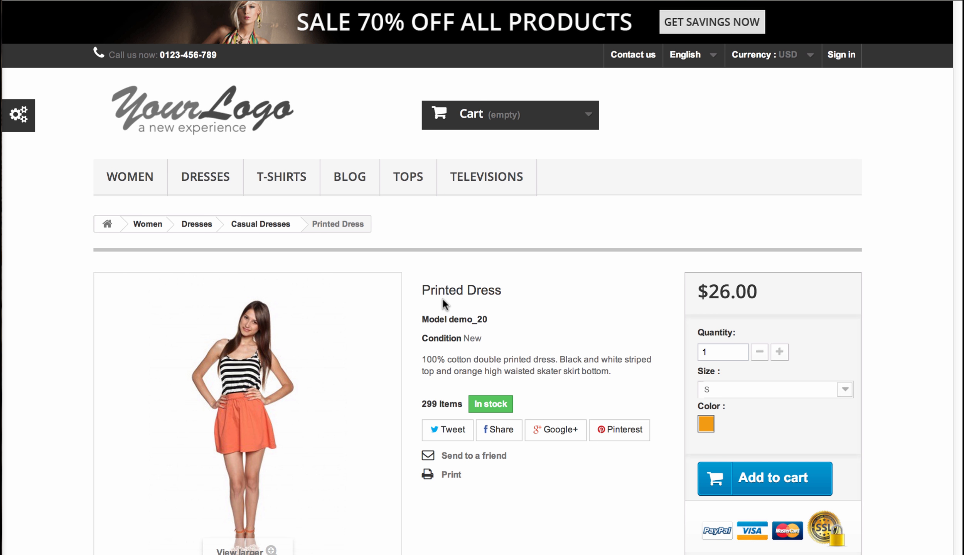
pyautogui.scroll(-10, 442, 298)
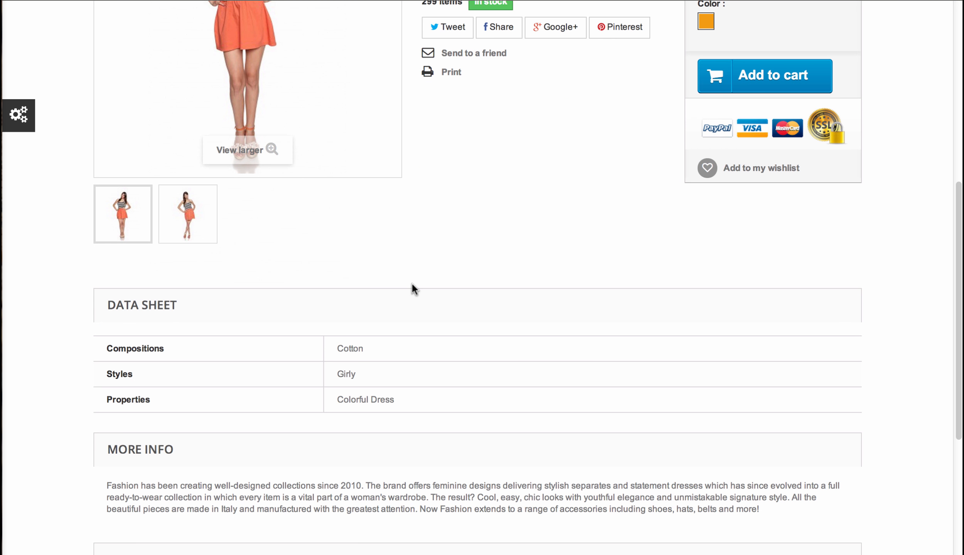
pyautogui.scroll(-2, 478, 204)
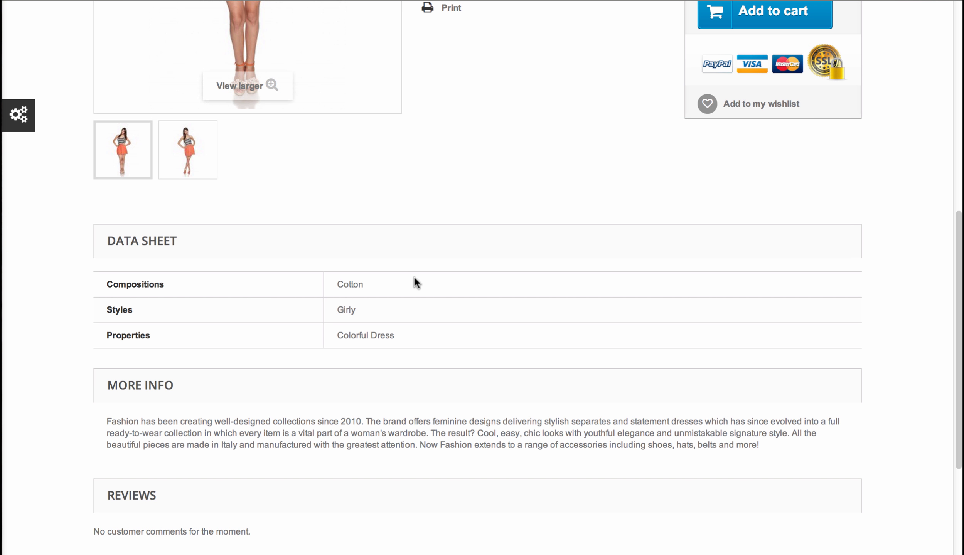
pyautogui.scroll(12, 414, 284)
# - Open the Dresses category and use its tags block to show the products tagged mini-dress
pyautogui.moveTo(214, 186)
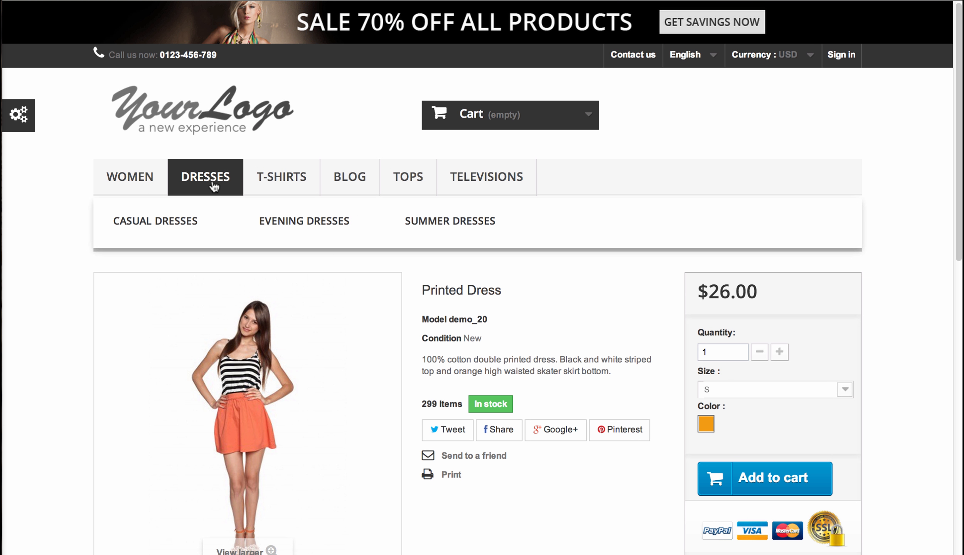
pyautogui.click(214, 186)
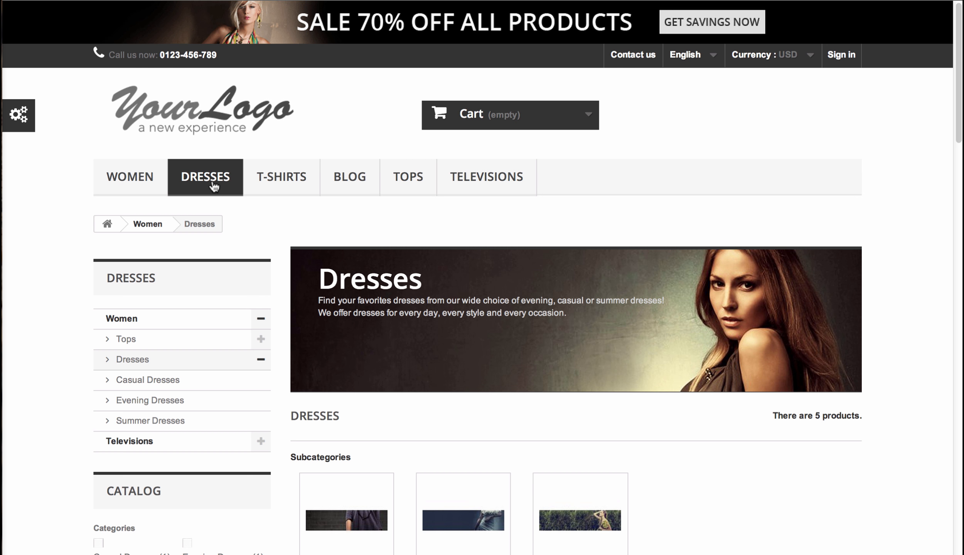
pyautogui.moveTo(215, 193)
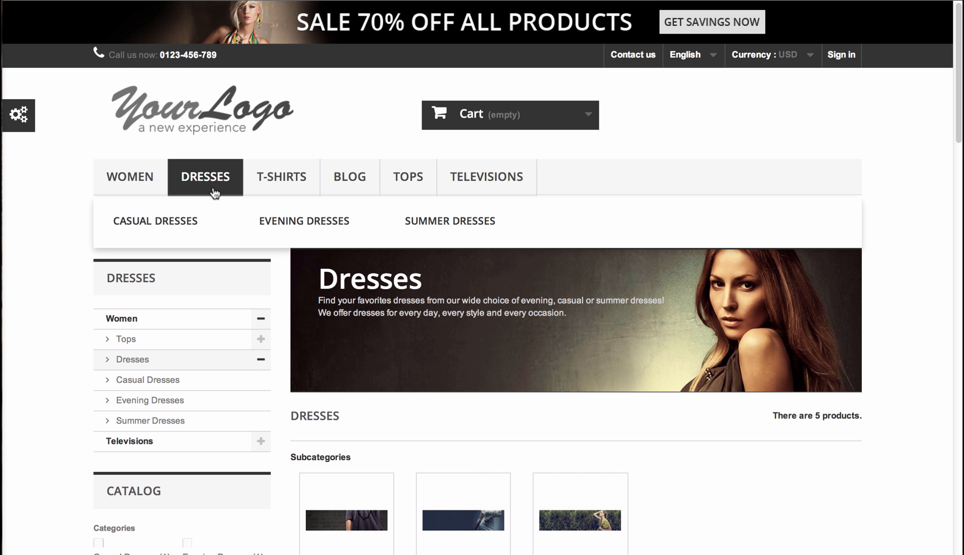
pyautogui.scroll(-10, 185, 274)
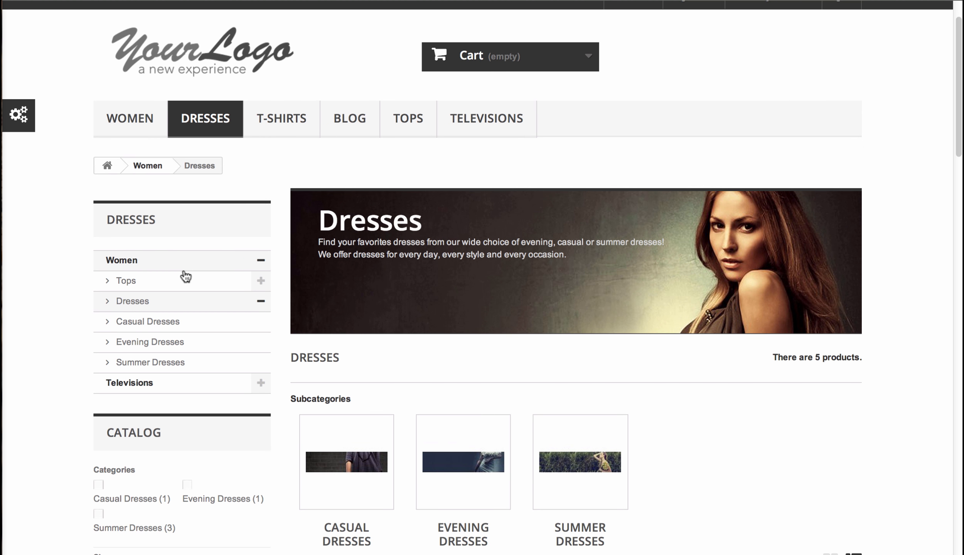
pyautogui.scroll(-2, 189, 112)
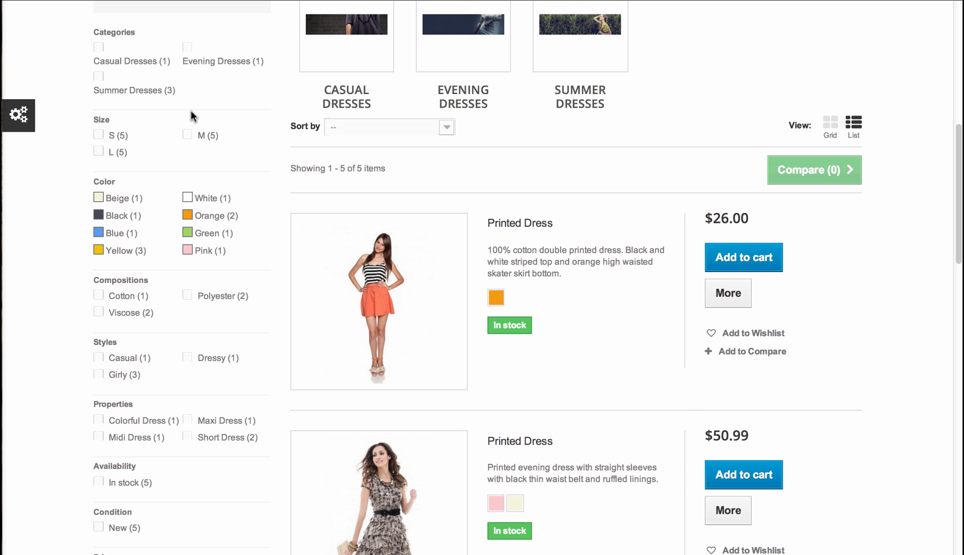
pyautogui.scroll(-2, 189, 96)
pyautogui.scroll(-10, 187, 79)
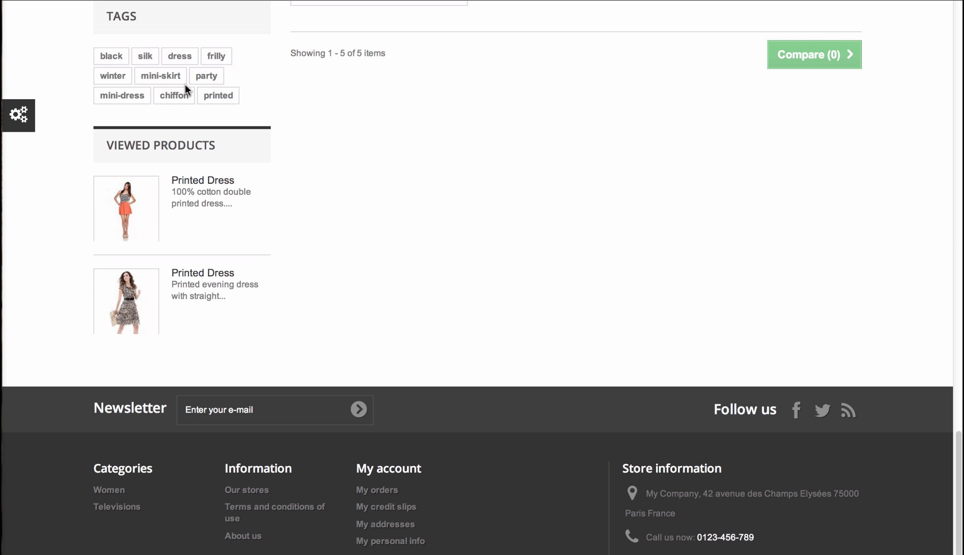
pyautogui.scroll(1, 186, 92)
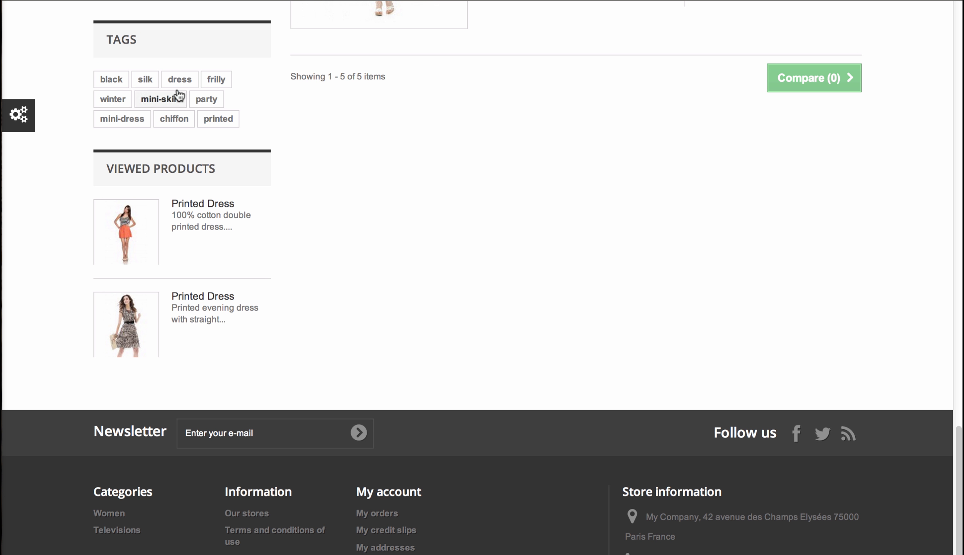
pyautogui.click(121, 120)
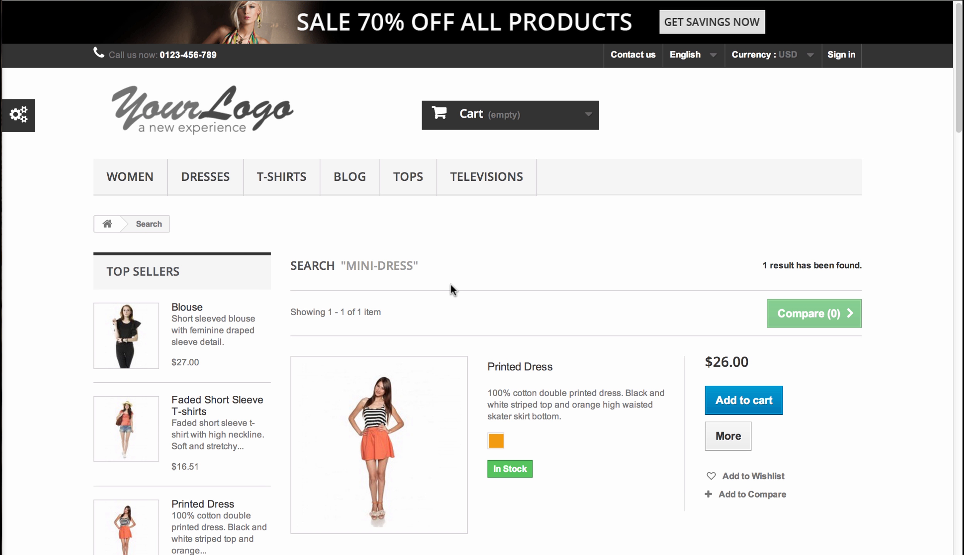
pyautogui.scroll(-1, 452, 290)
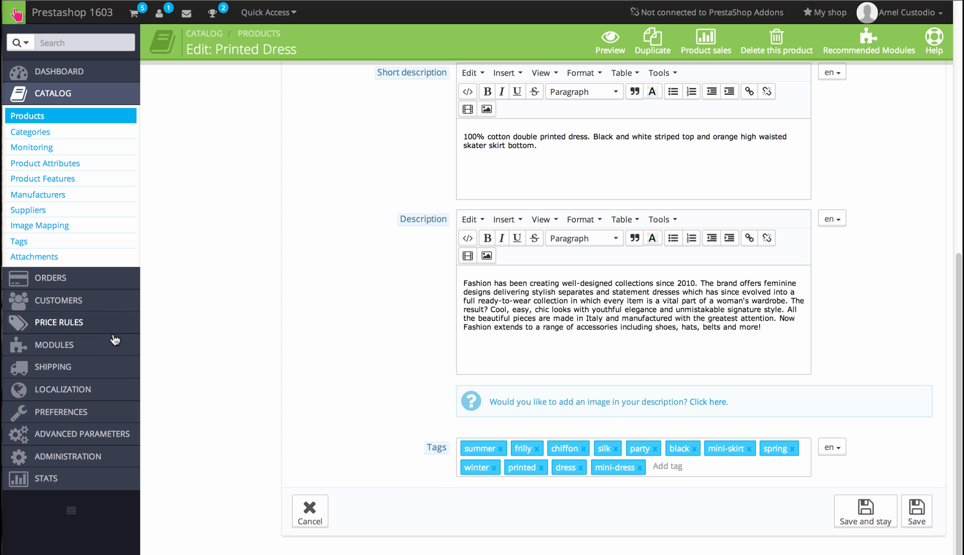
# - Search the modules list for "tags", open the Tags block module's configuration and examine its Displayed tags setting
pyautogui.moveTo(17, 347)
pyautogui.click(276, 284)
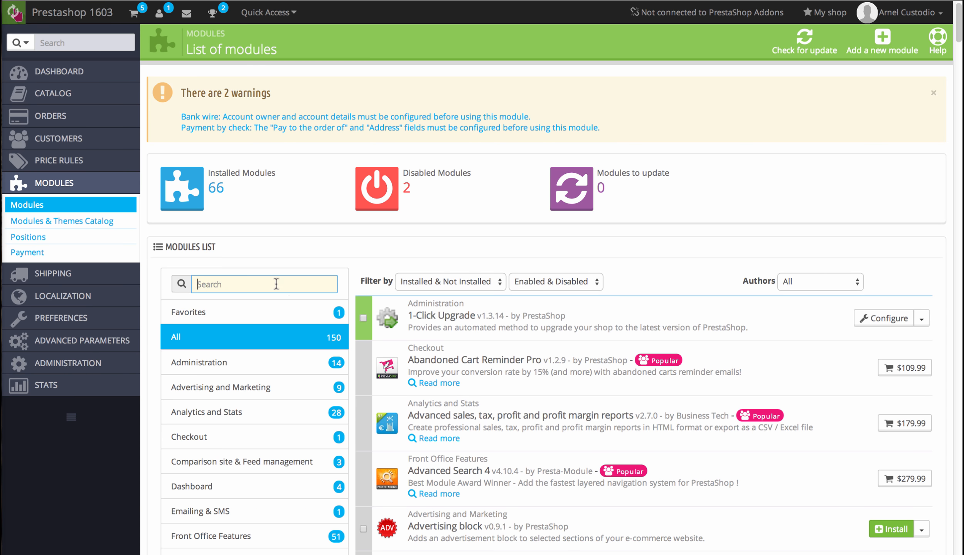
pyautogui.write('tags')
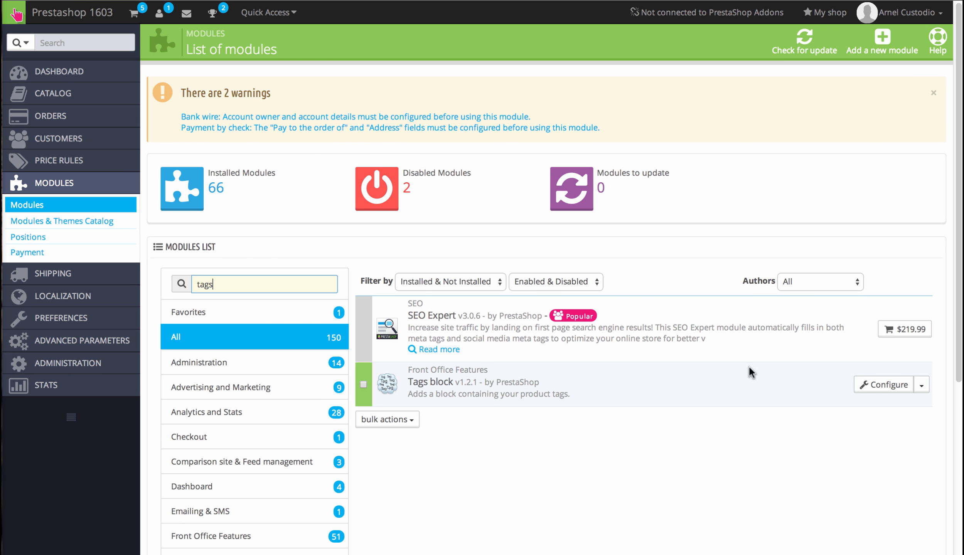
pyautogui.click(887, 386)
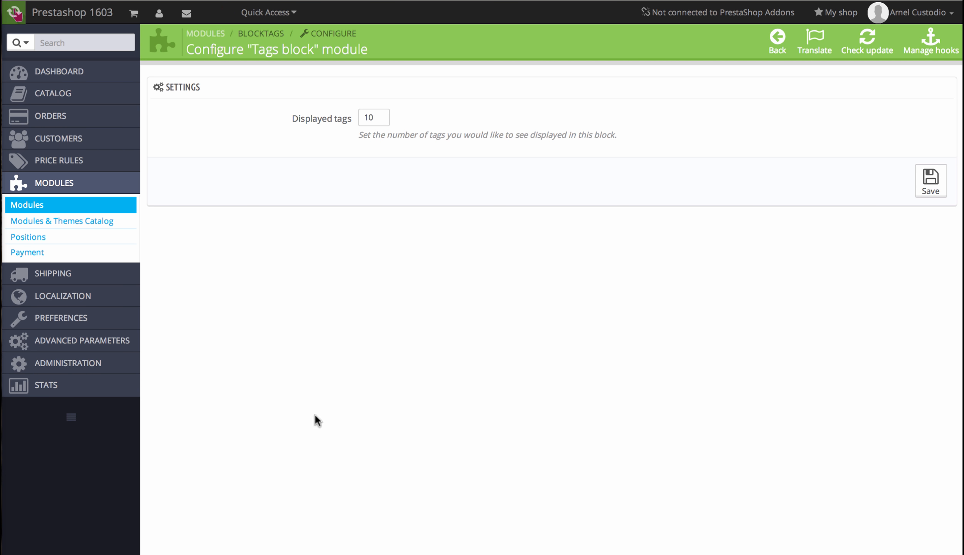
pyautogui.doubleClick(376, 118)
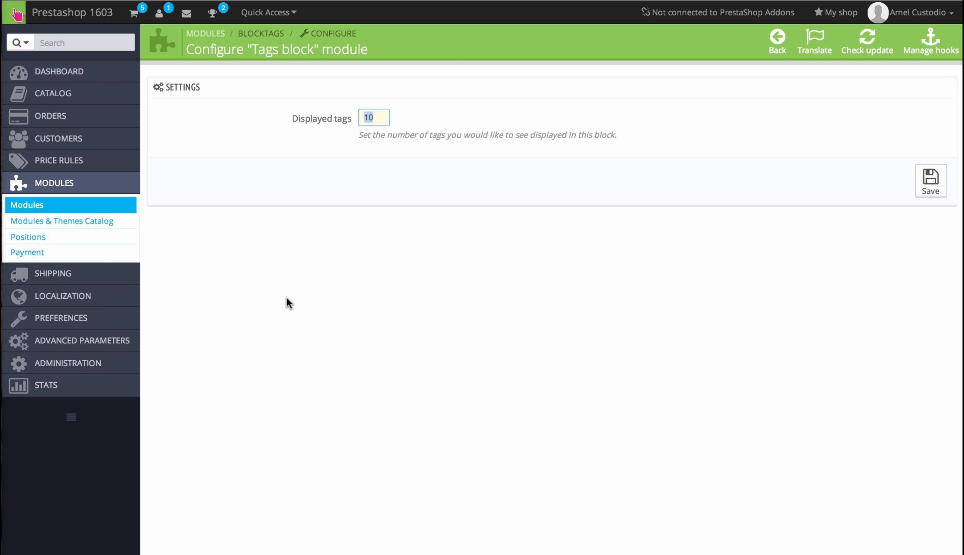
# - Open the Faded Short Sleeve T-shirts product from the catalog and examine its basic information, descriptions, tags and save options
pyautogui.moveTo(67, 96)
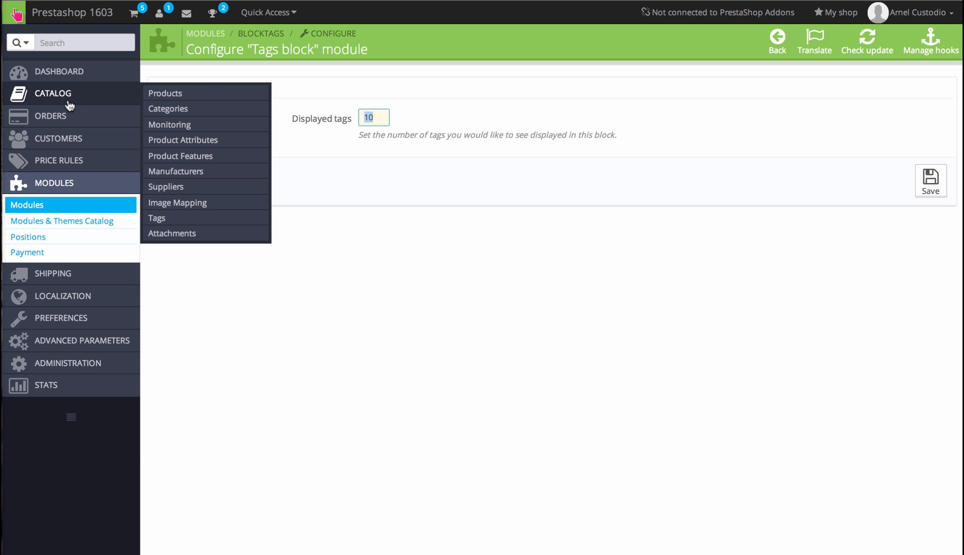
pyautogui.click(153, 96)
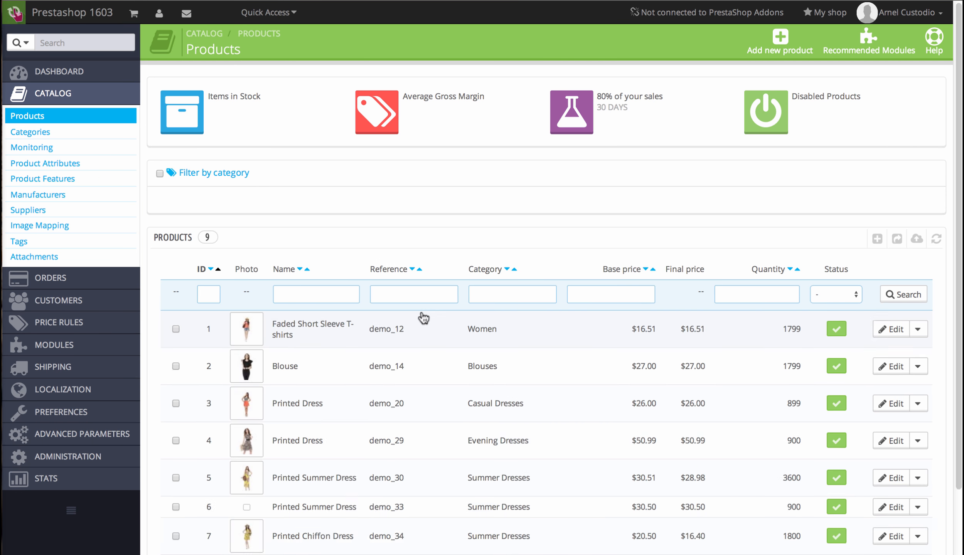
pyautogui.click(515, 339)
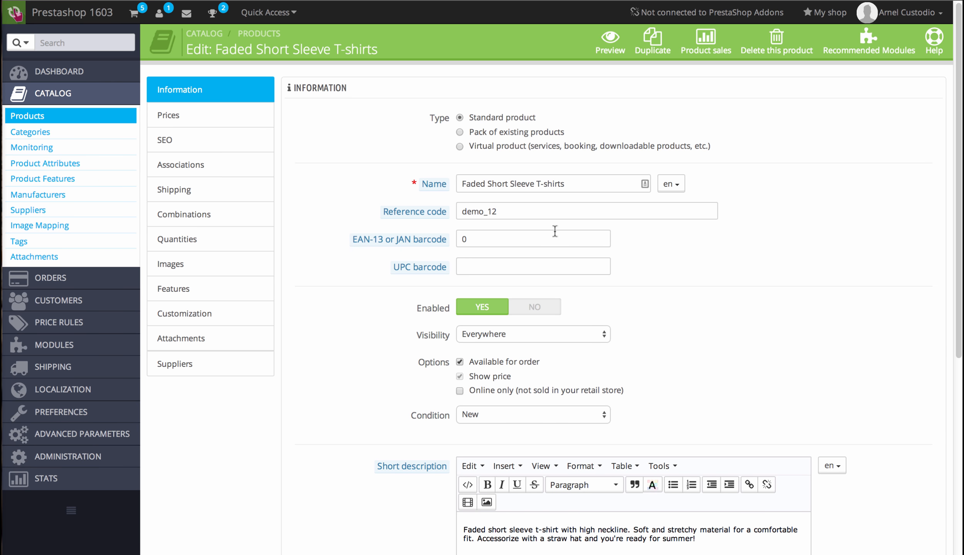
pyautogui.scroll(-10, 839, 200)
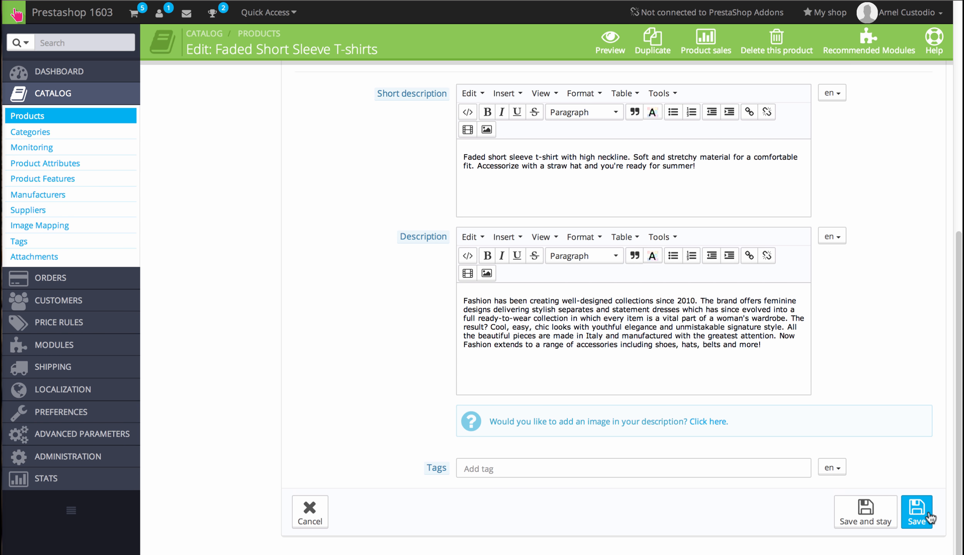
pyautogui.scroll(3, 810, 390)
pyautogui.scroll(-3, 814, 377)
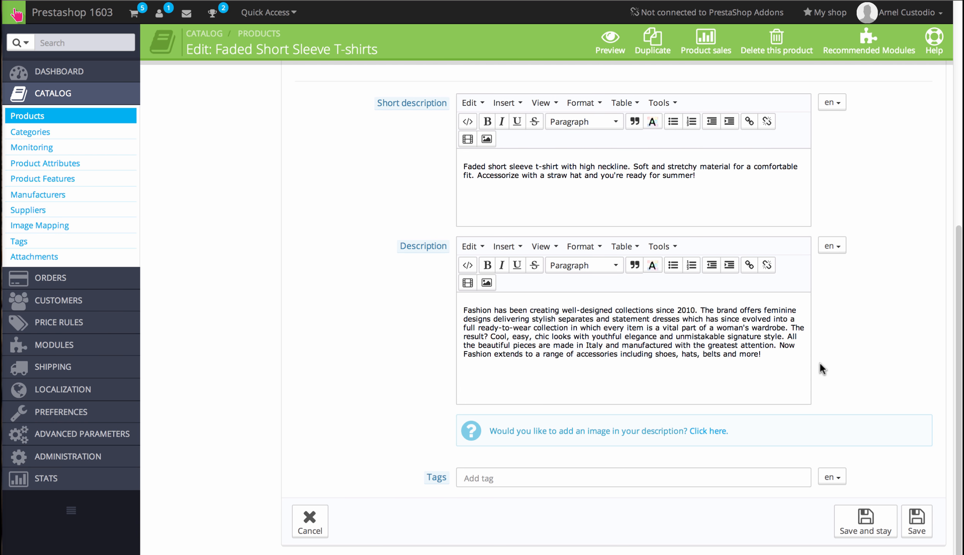
pyautogui.scroll(9, 819, 356)
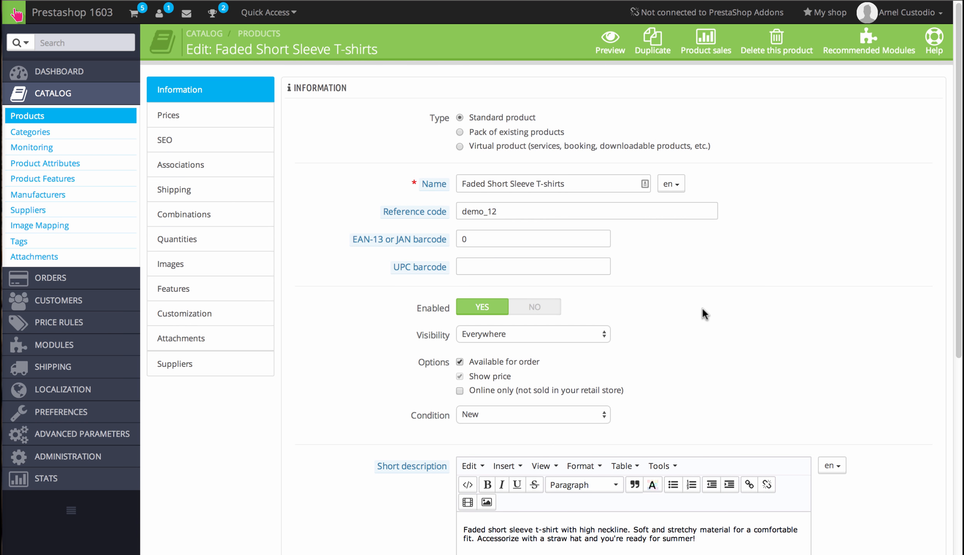
pyautogui.scroll(-5, 702, 307)
pyautogui.scroll(-3, 701, 307)
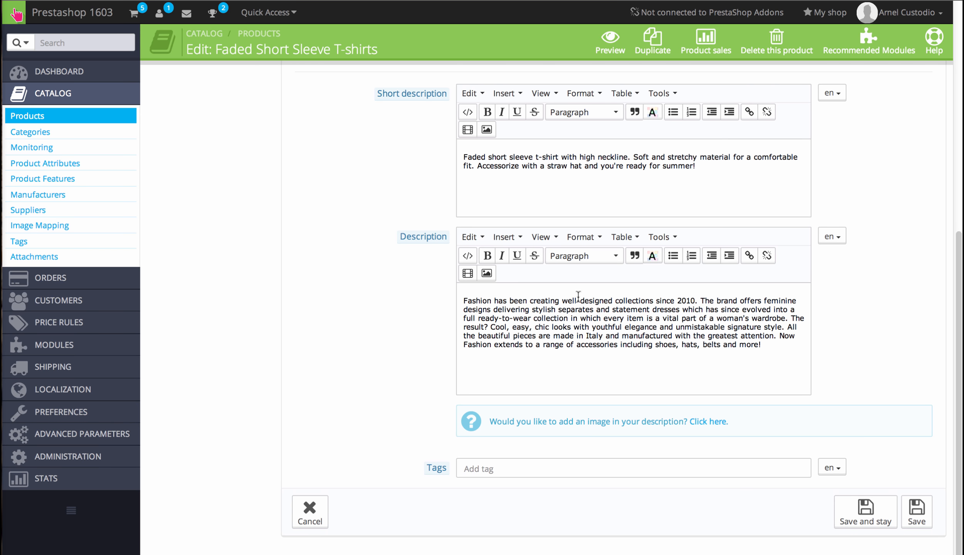
pyautogui.scroll(8, 578, 296)
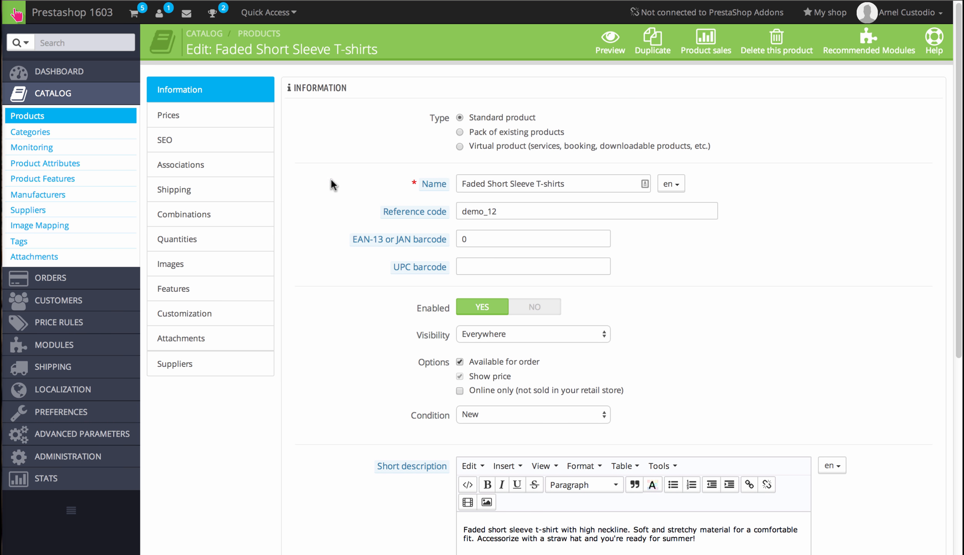